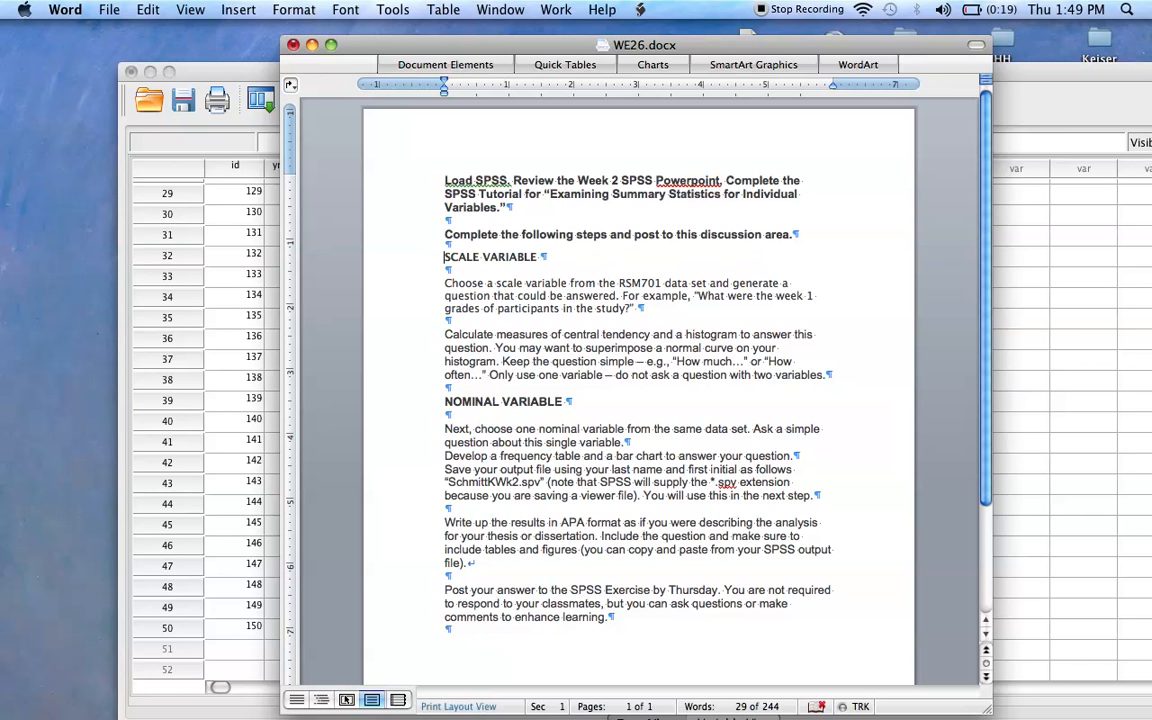
# Switch to the SPSS data editor with Sample data set.sav and display its variable definitions.
pyautogui.click(1012, 450)
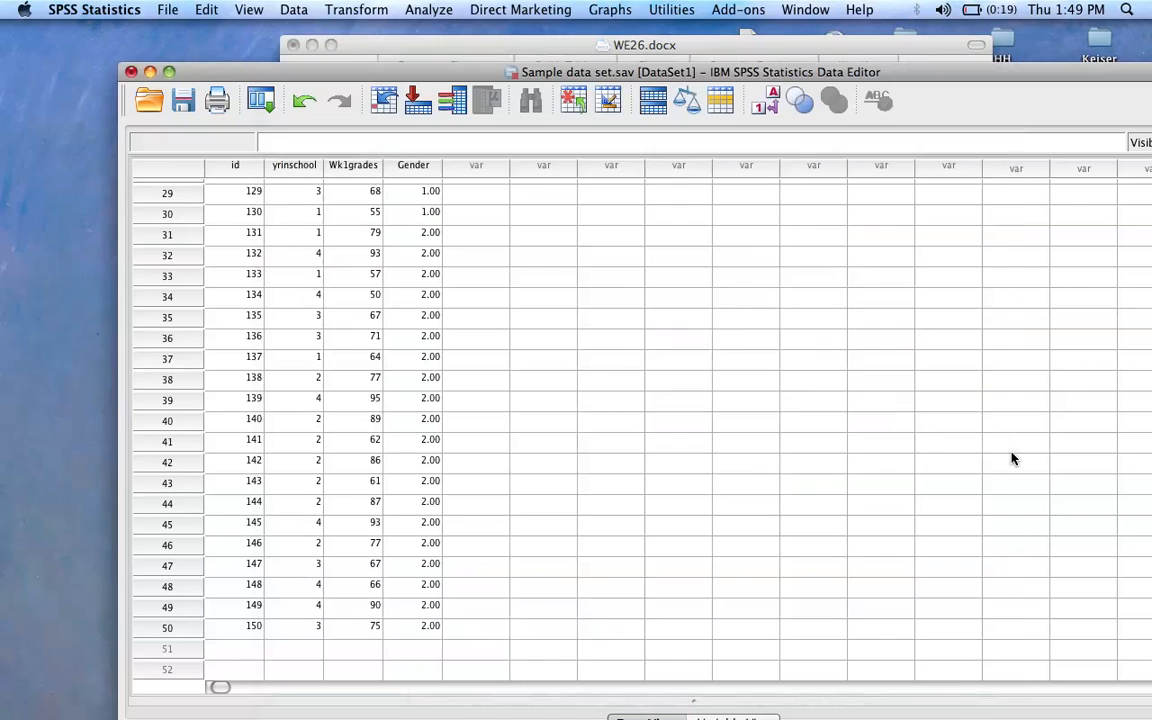
pyautogui.moveTo(485, 77); pyautogui.dragTo(370, 10)
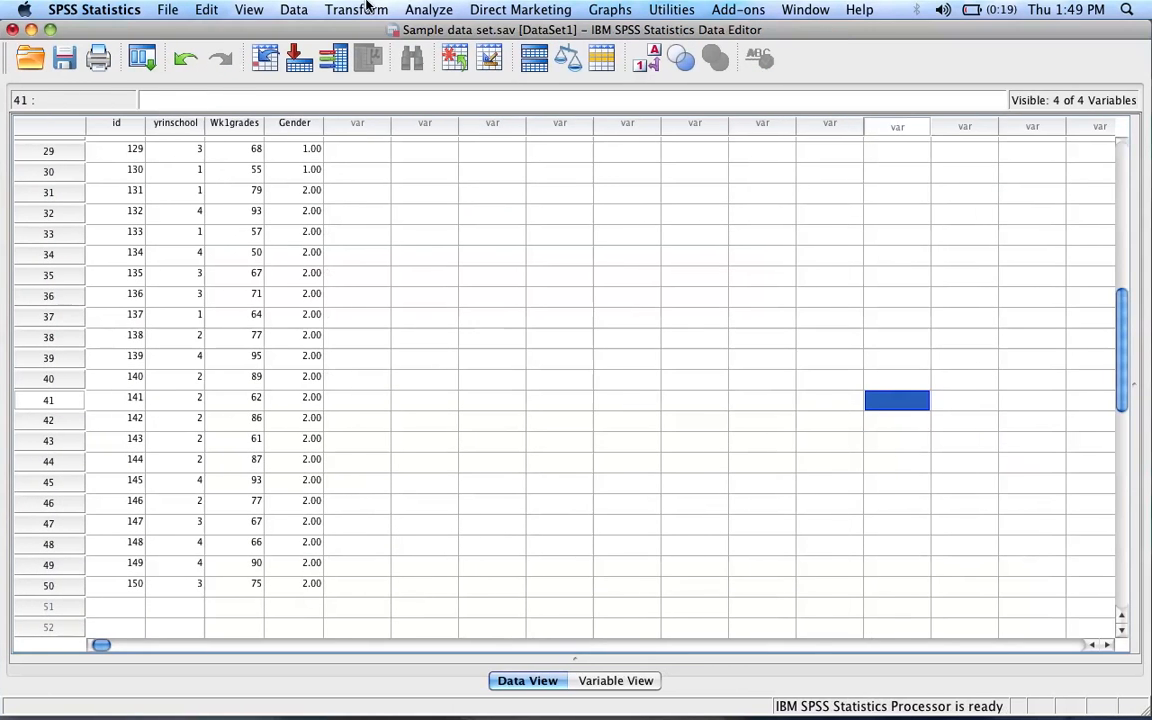
pyautogui.click(640, 680)
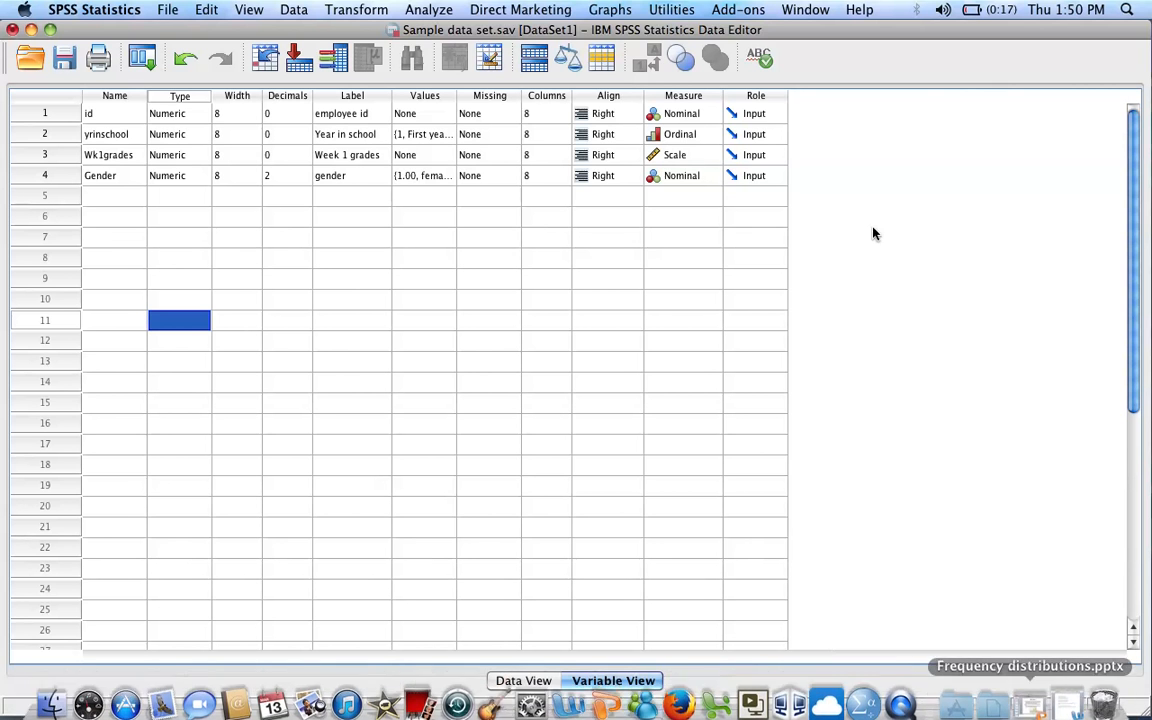
# Check the scale variable instructions in the WE26.docx assignment in Word and return to the SPSS data editor.
pyautogui.moveTo(794, 36); pyautogui.dragTo(863, 202)
pyautogui.click(829, 157)
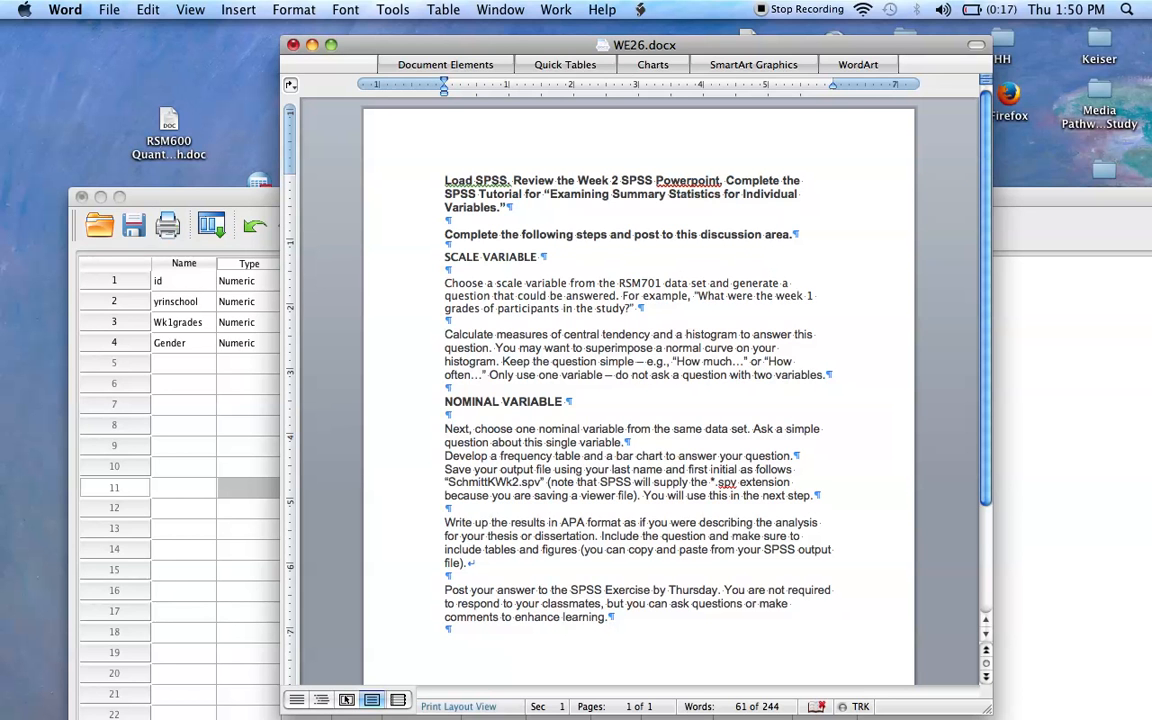
pyautogui.moveTo(260, 196); pyautogui.dragTo(226, 41)
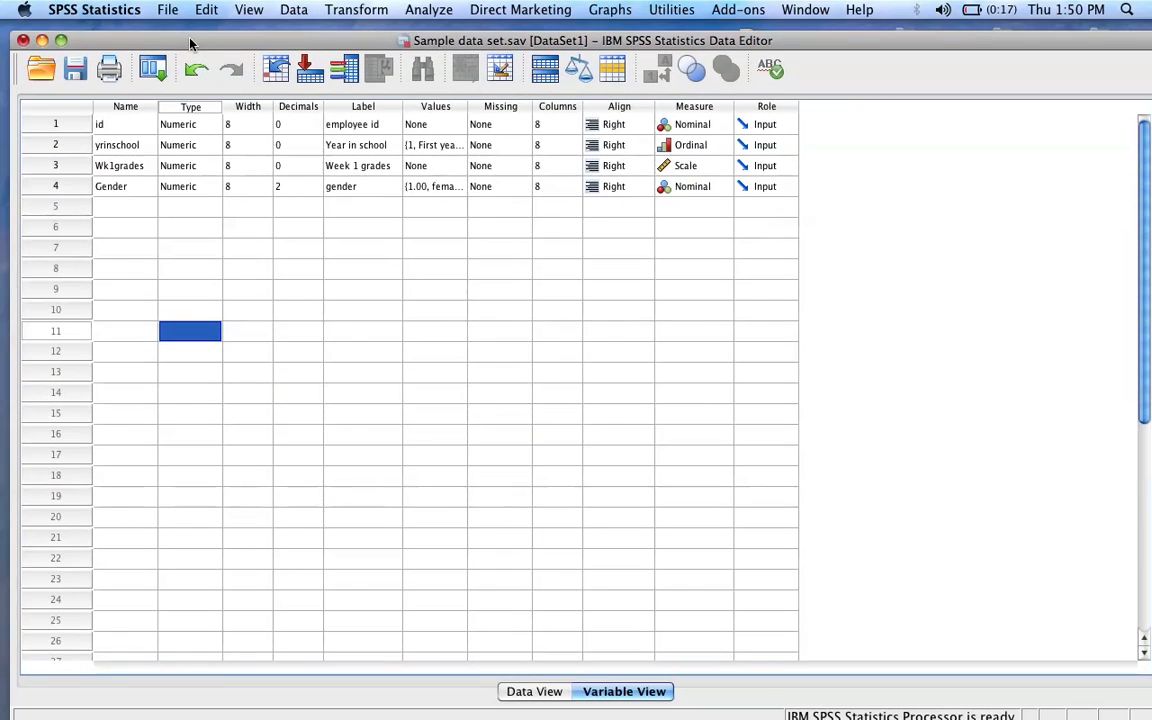
# Start a Frequencies analysis and add Week 1 grades as the variable to analyze.
pyautogui.click(438, 10)
pyautogui.moveTo(450, 55)
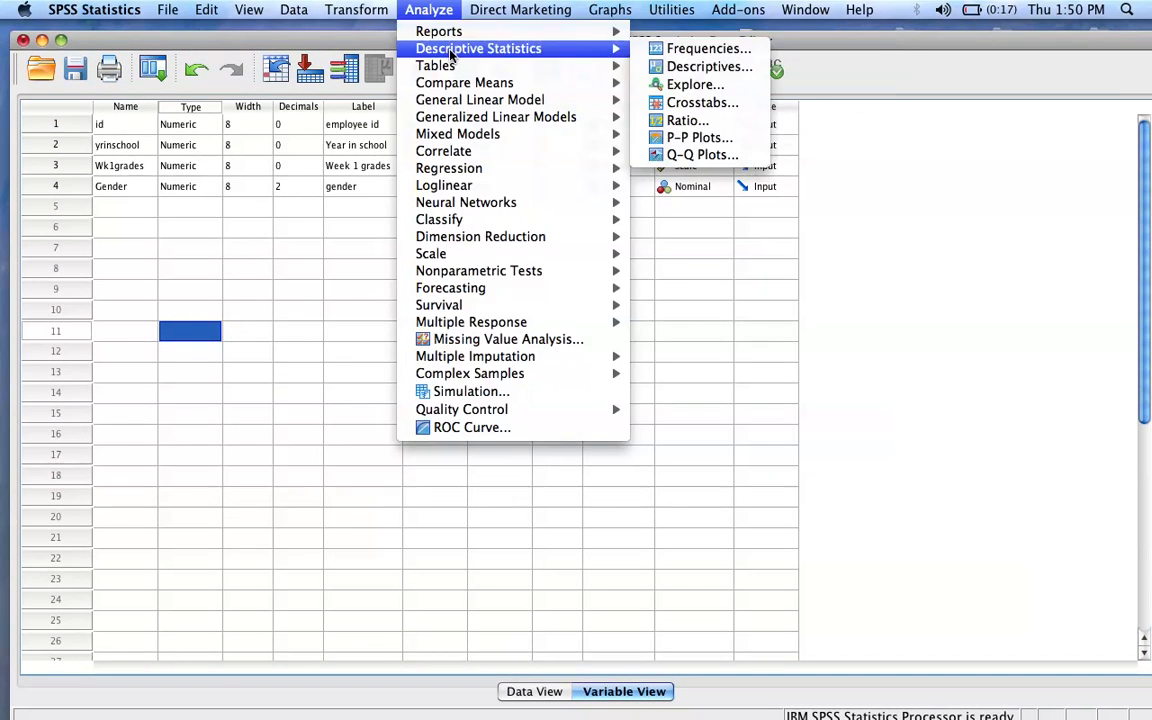
pyautogui.click(700, 48)
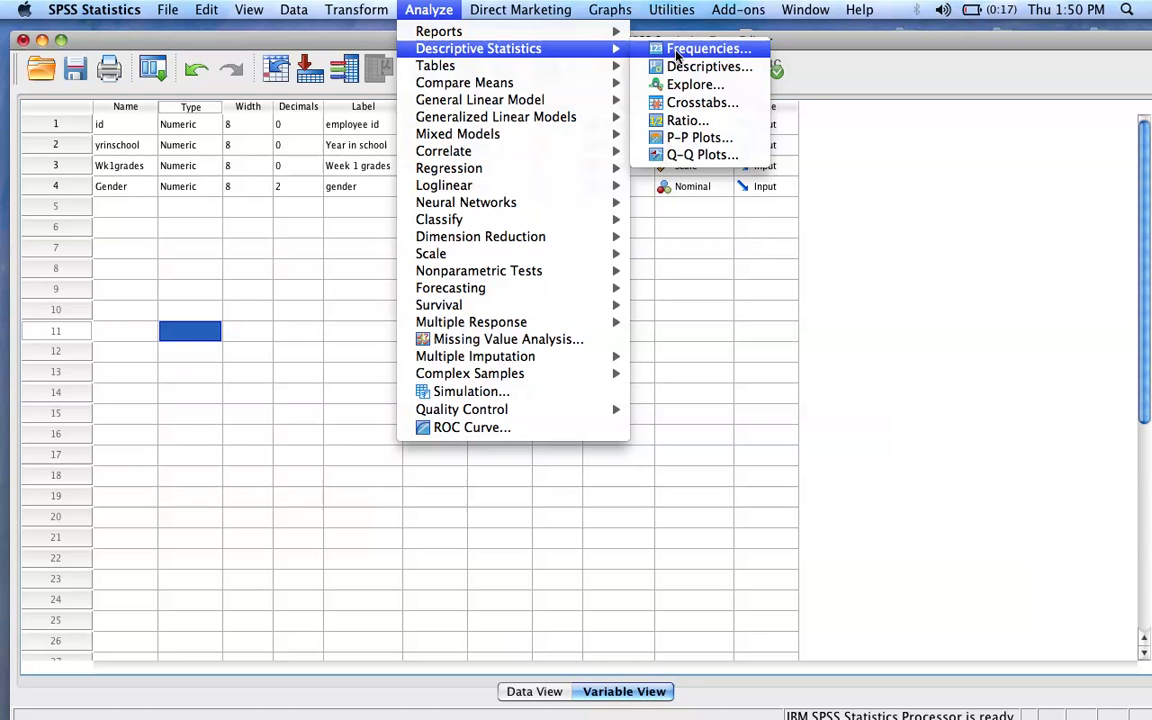
pyautogui.click(523, 196)
pyautogui.click(434, 257)
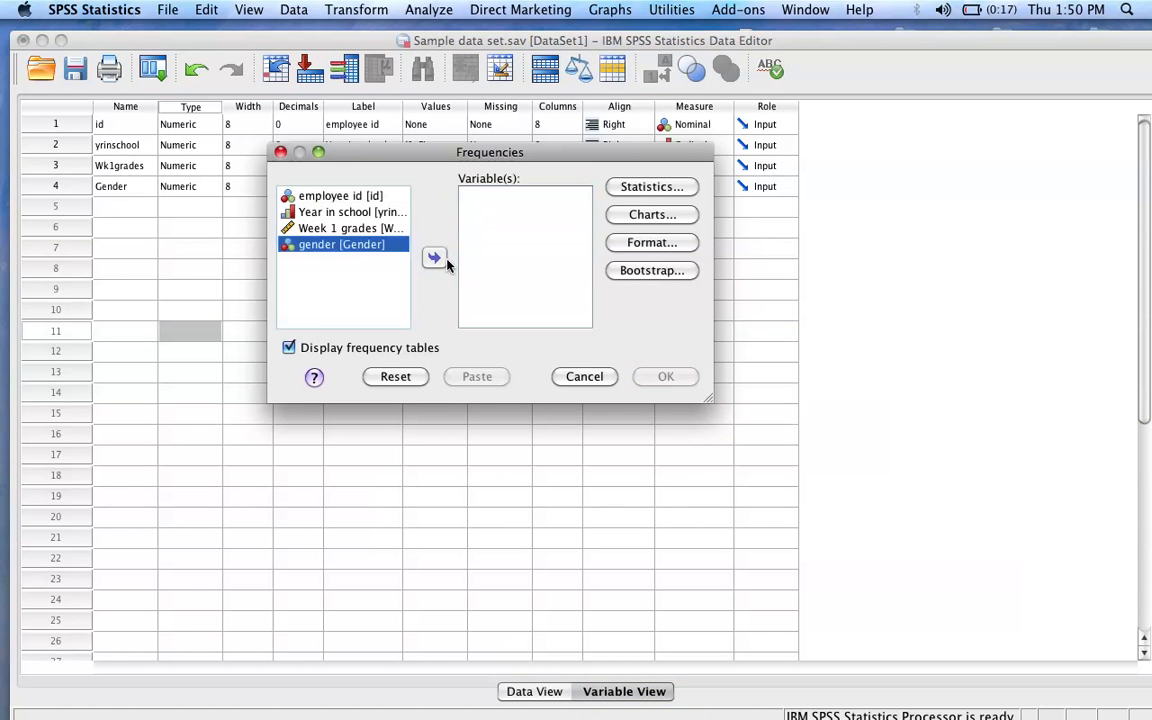
pyautogui.click(355, 228)
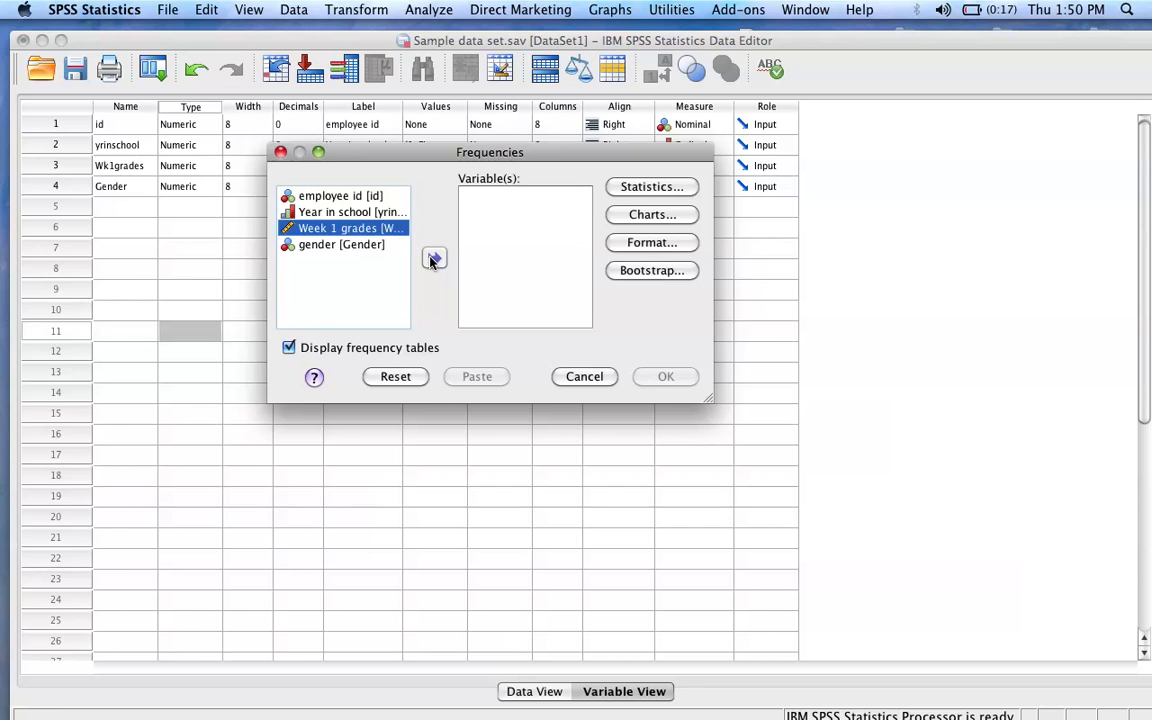
pyautogui.click(434, 257)
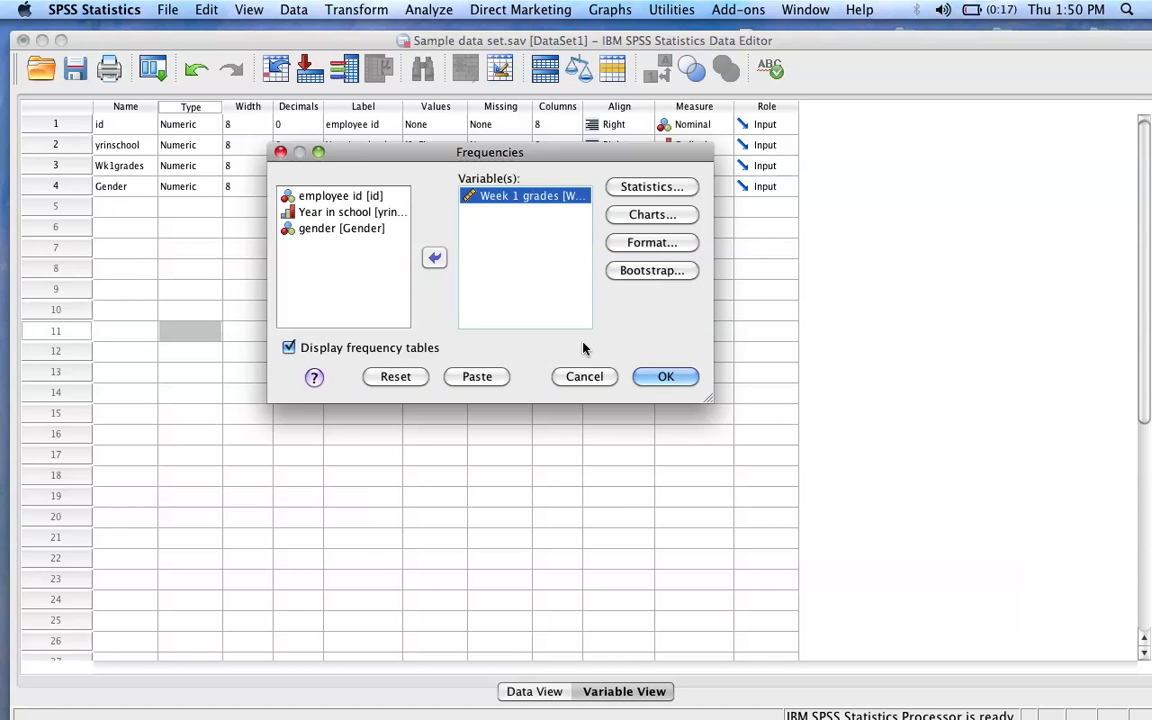
# Set the frequencies chart type to a histogram with the normal curve shown.
pyautogui.click(626, 216)
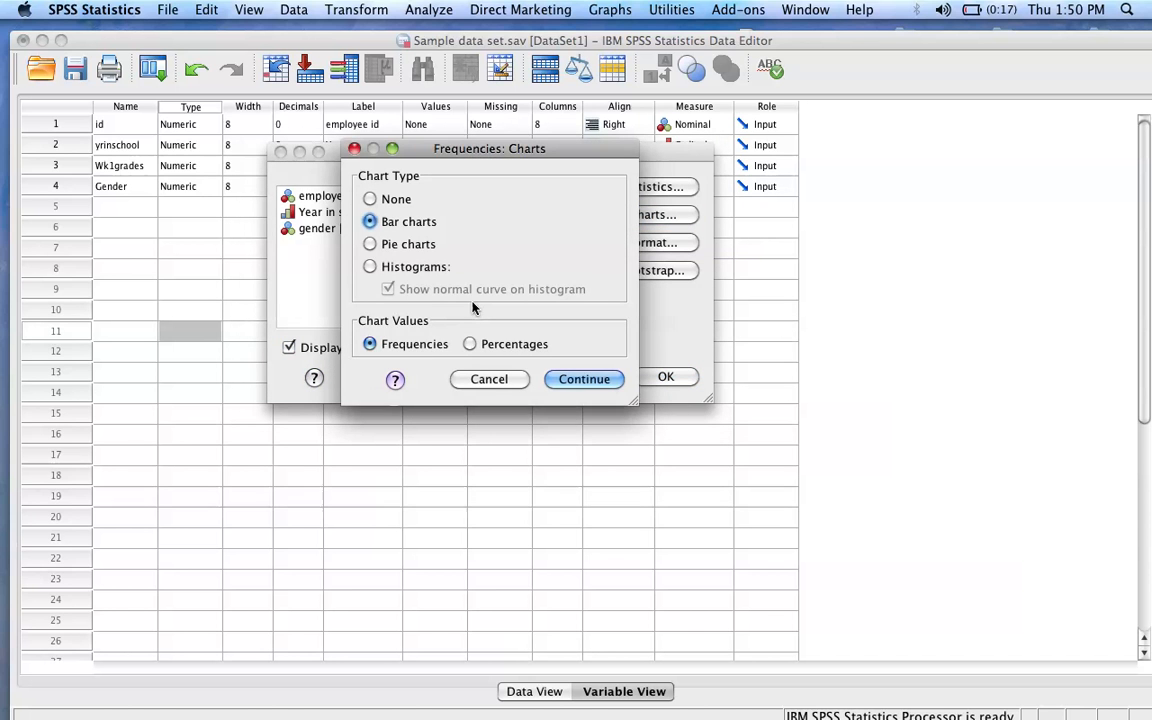
pyautogui.click(413, 270)
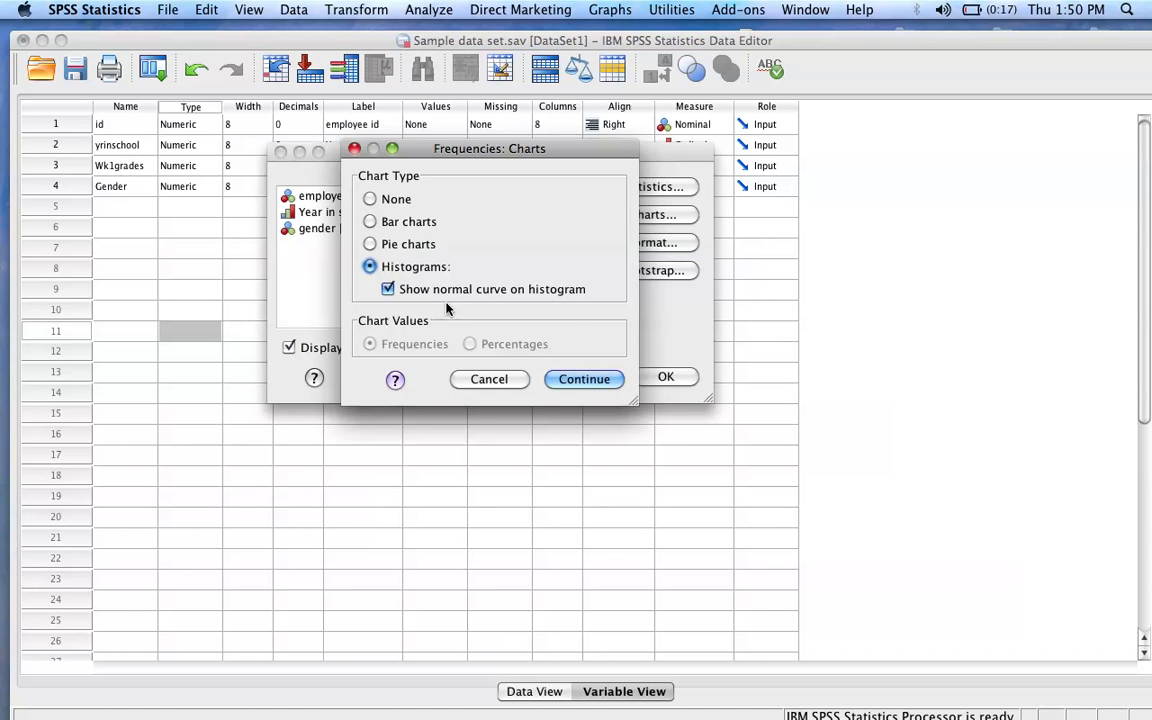
pyautogui.click(585, 381)
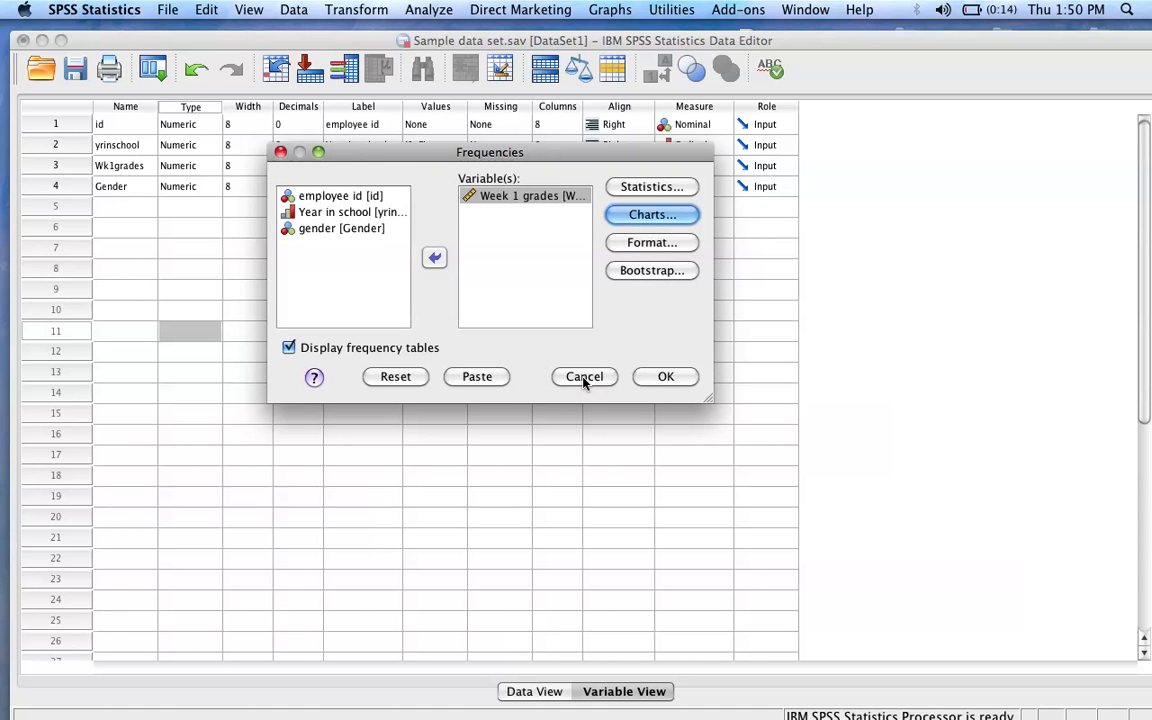
# Add the mean and median to the requested statistics, keeping mode, skewness and kurtosis, and run the Frequencies analysis.
pyautogui.click(676, 188)
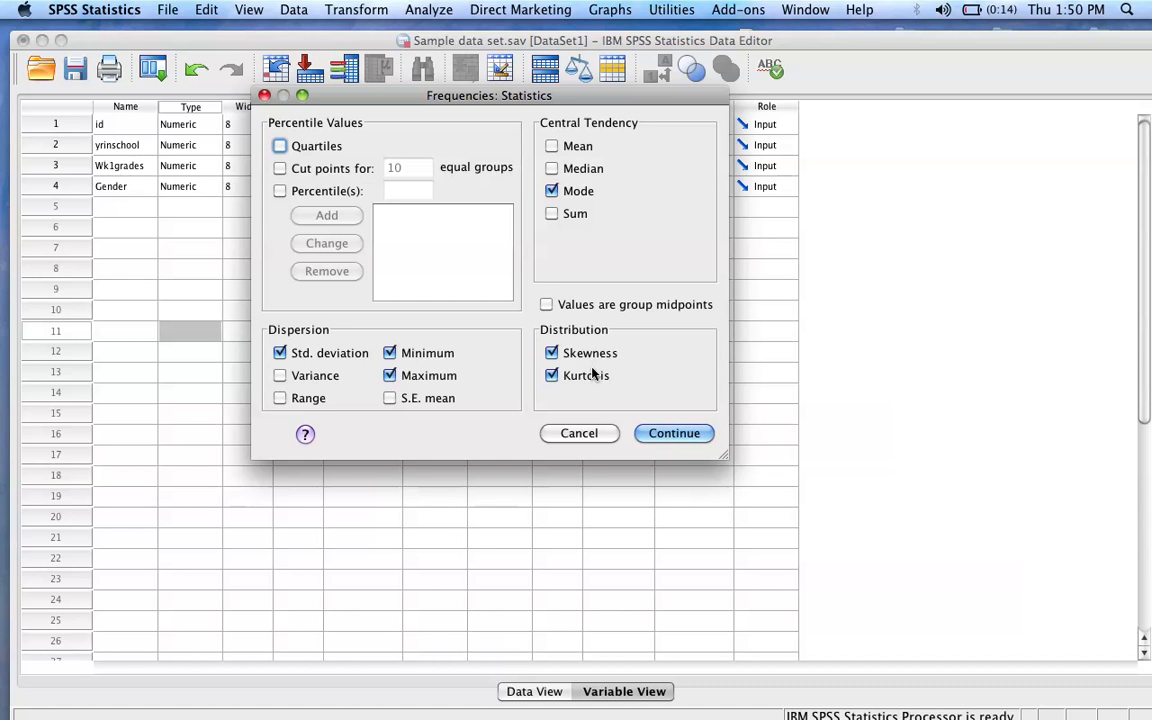
pyautogui.click(550, 375)
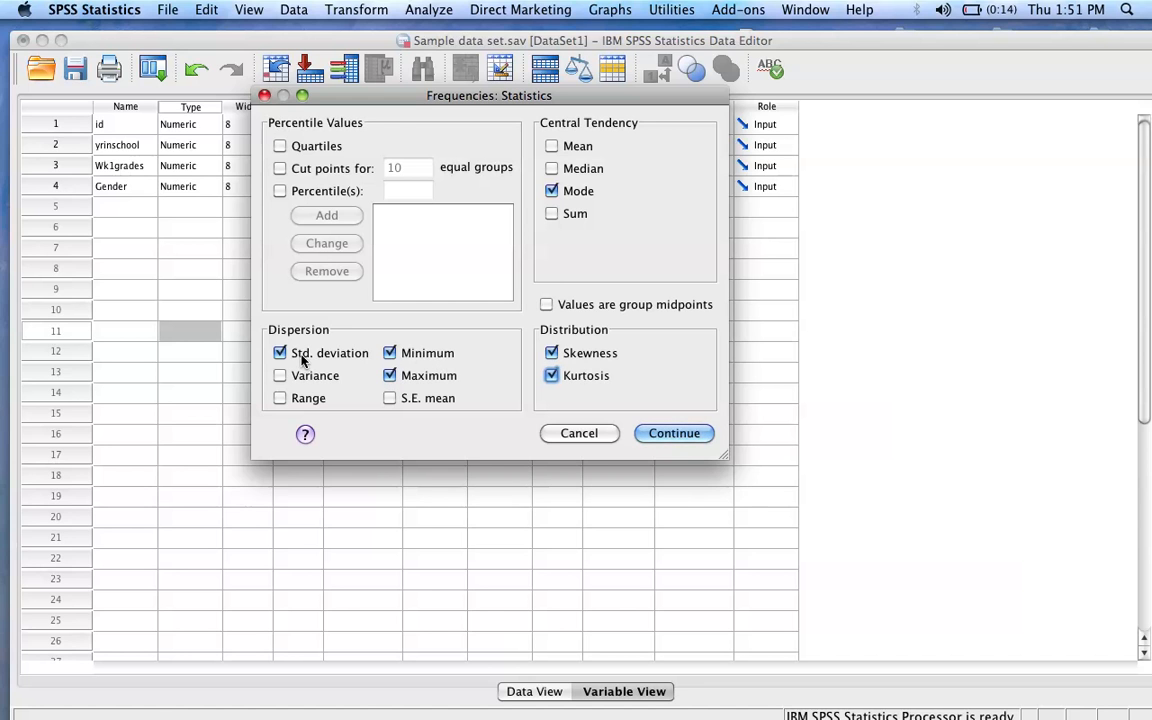
pyautogui.click(552, 169)
pyautogui.click(552, 146)
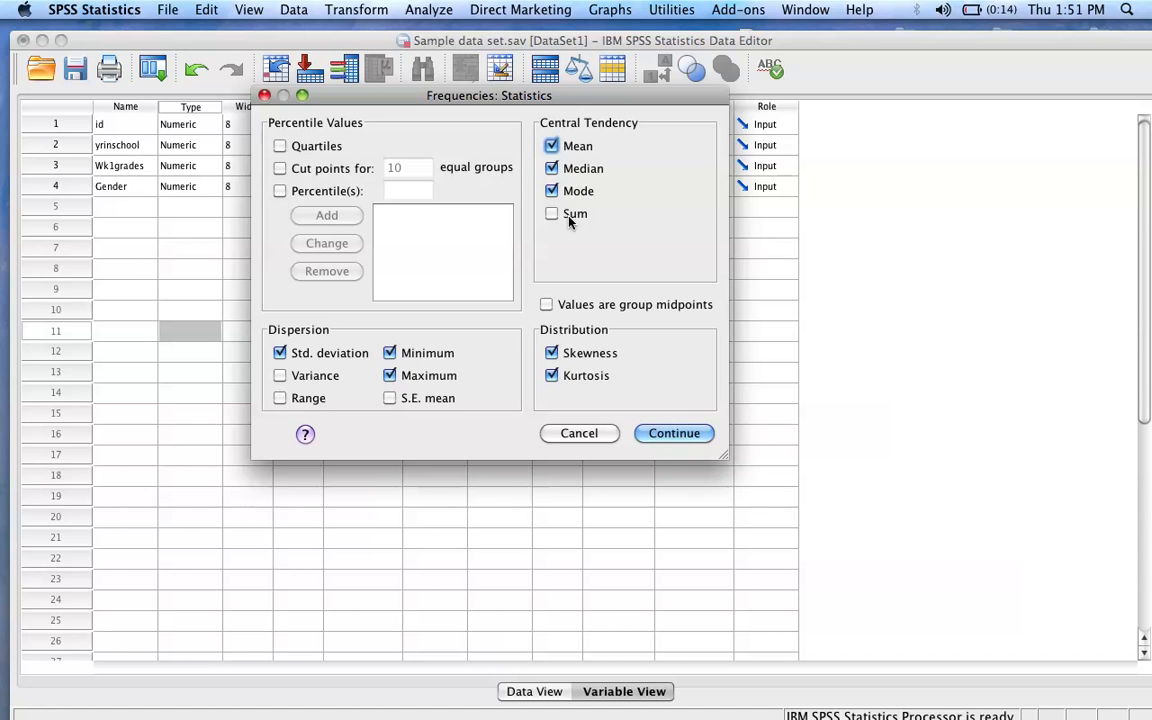
pyautogui.click(660, 435)
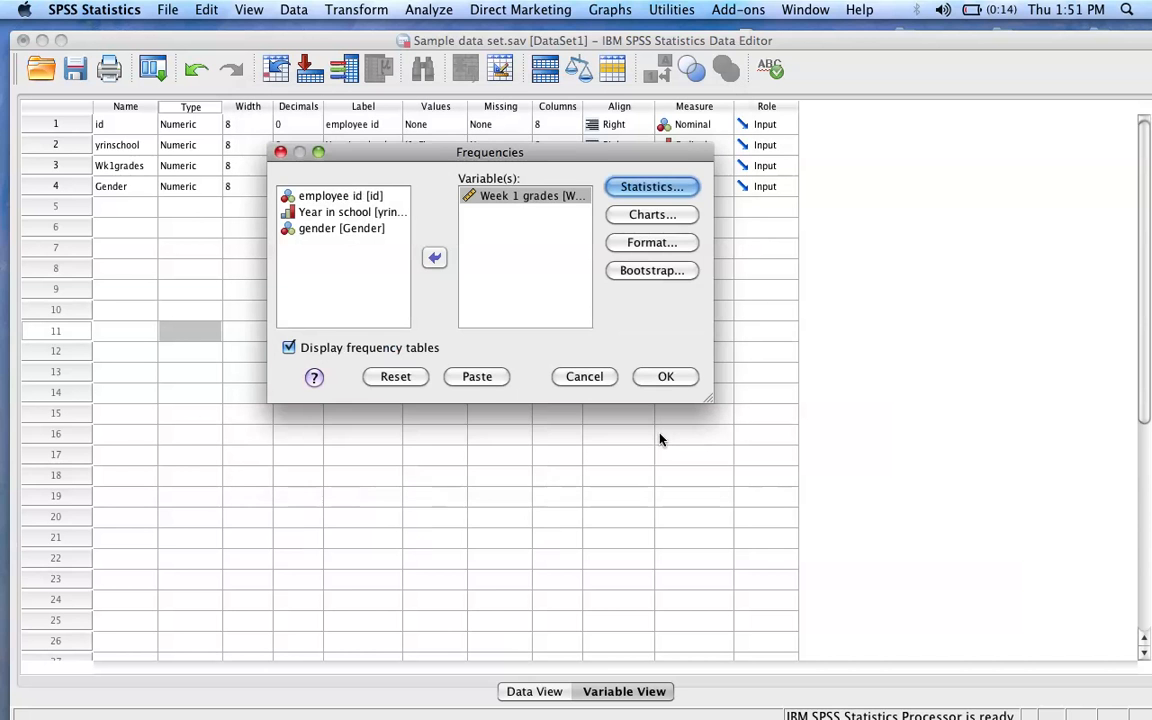
pyautogui.click(663, 377)
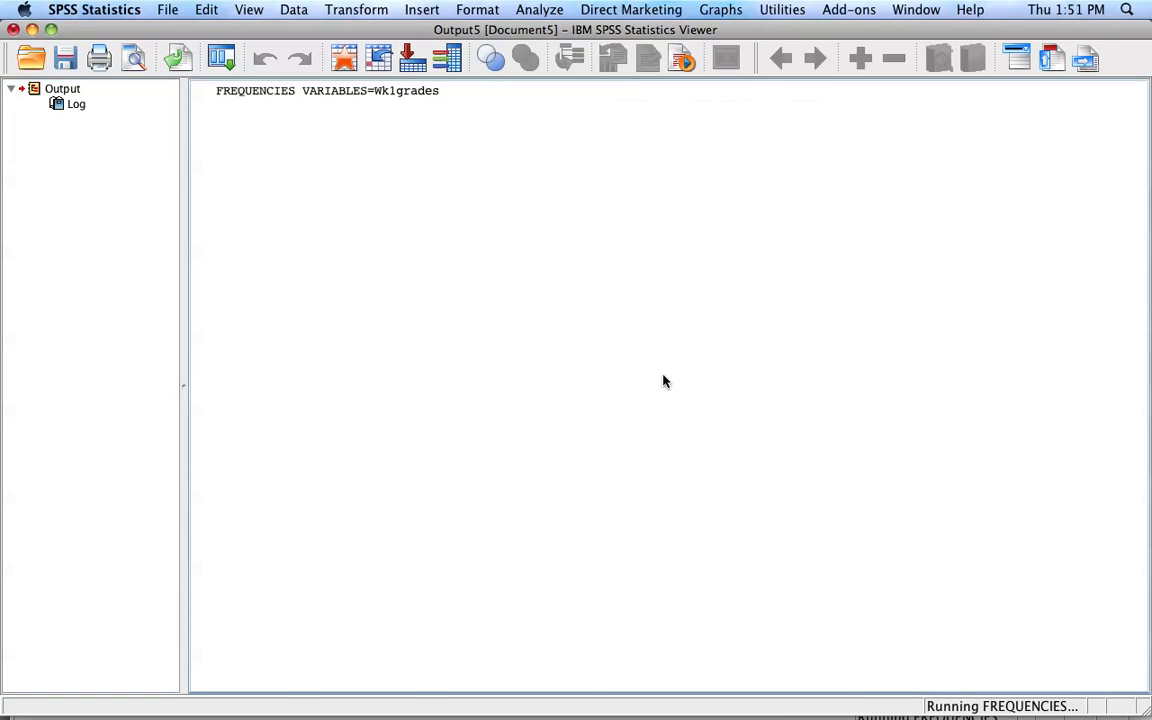
# Examine the statistics table, frequency table and histogram for Week 1 grades, and minimize the output window.
pyautogui.click(386, 211)
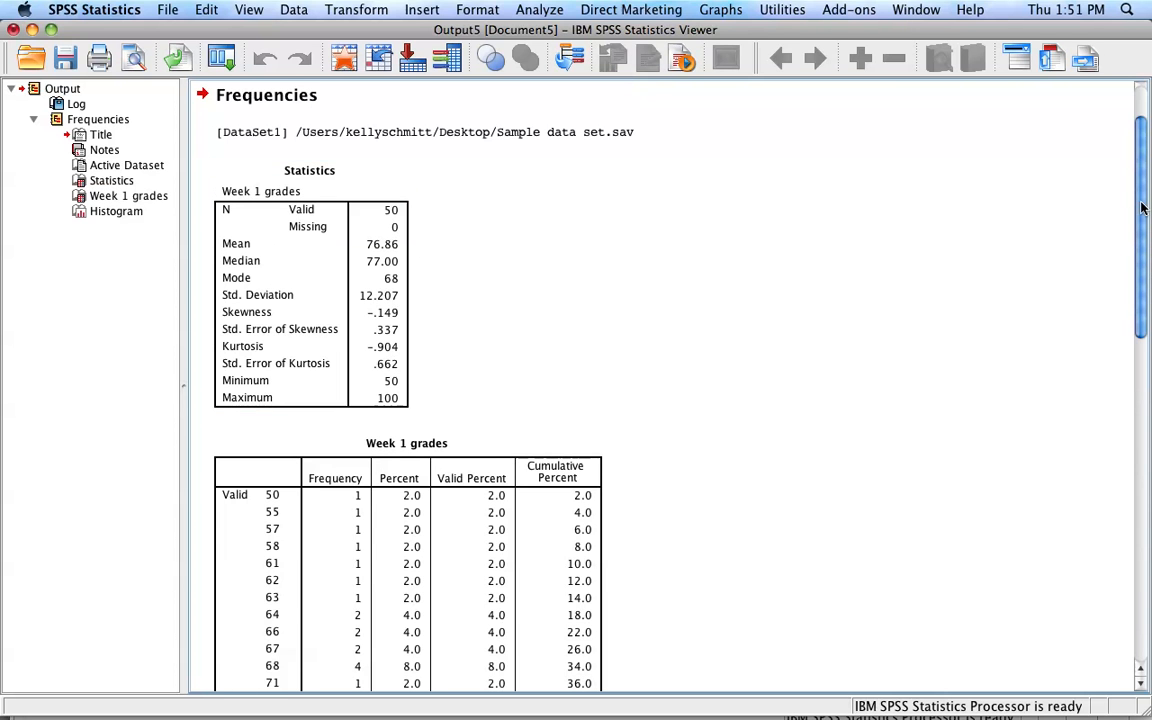
pyautogui.scroll(-5, 593, 165)
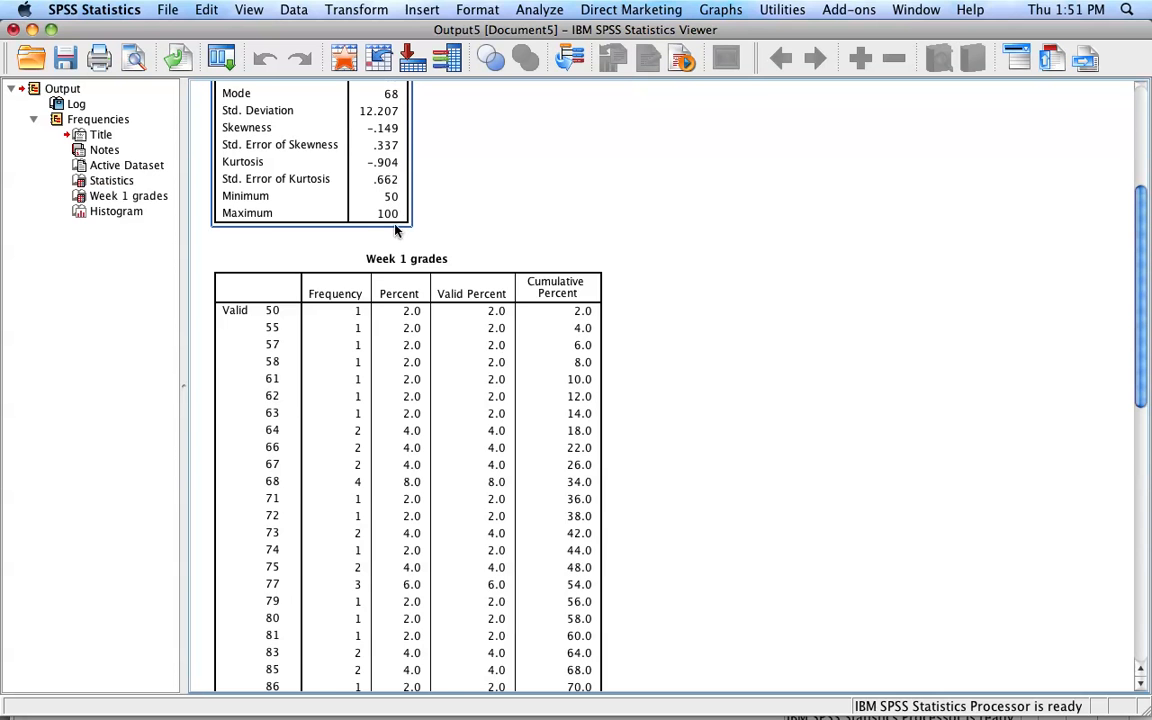
pyautogui.scroll(-3, 1146, 364)
pyautogui.scroll(-1, 1146, 364)
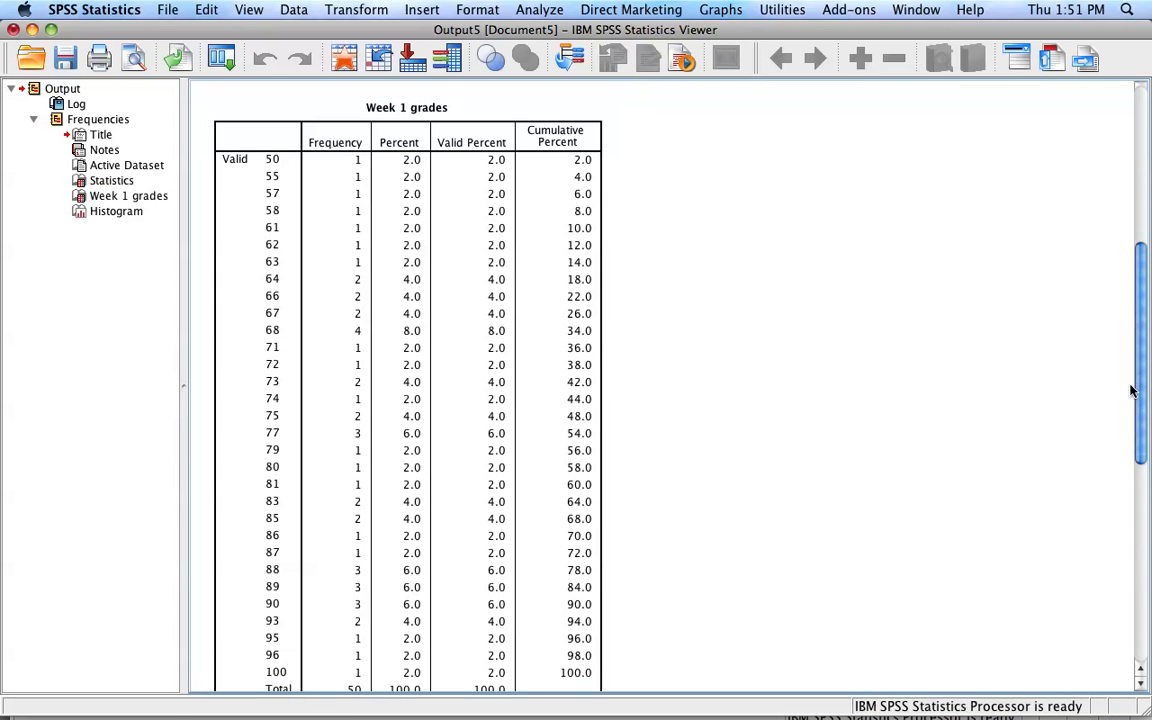
pyautogui.moveTo(1140, 300); pyautogui.dragTo(1142, 365)
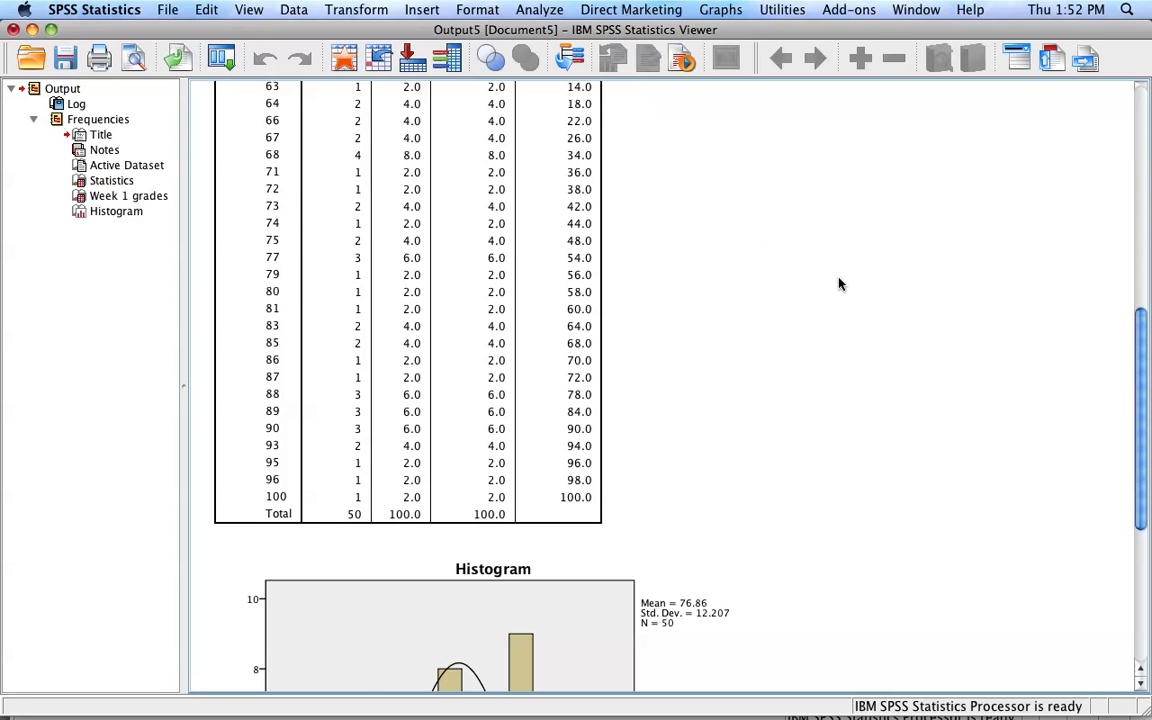
pyautogui.moveTo(1141, 355); pyautogui.dragTo(1149, 495)
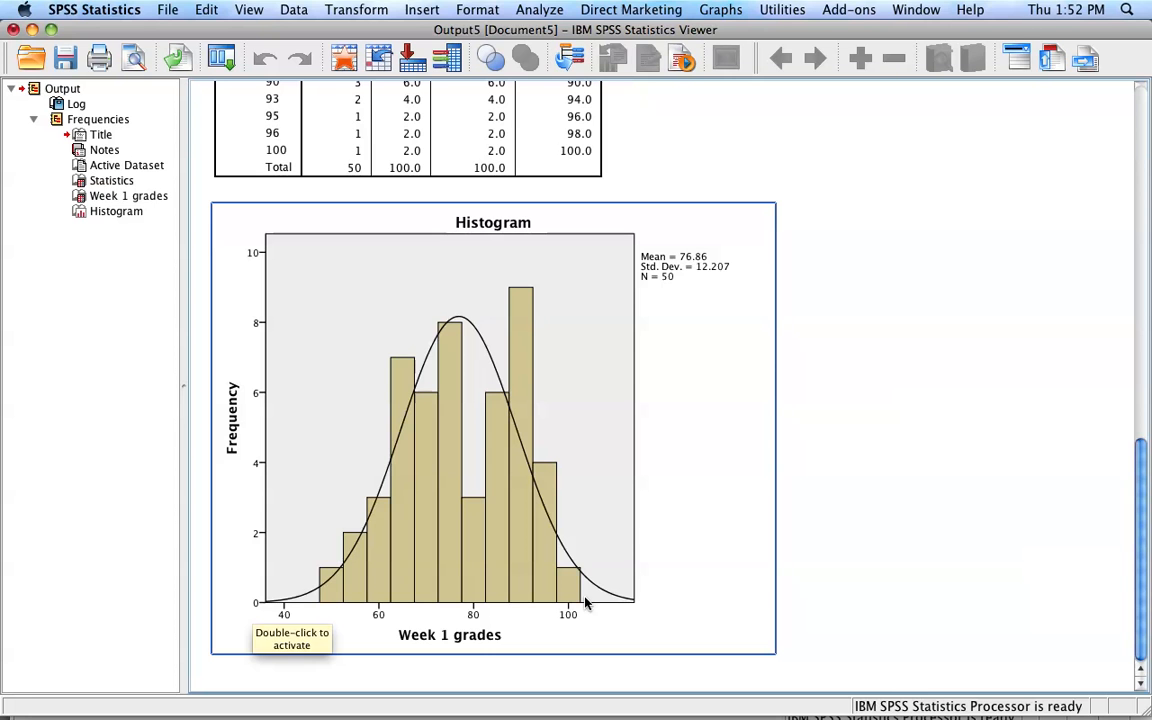
pyautogui.click(913, 630)
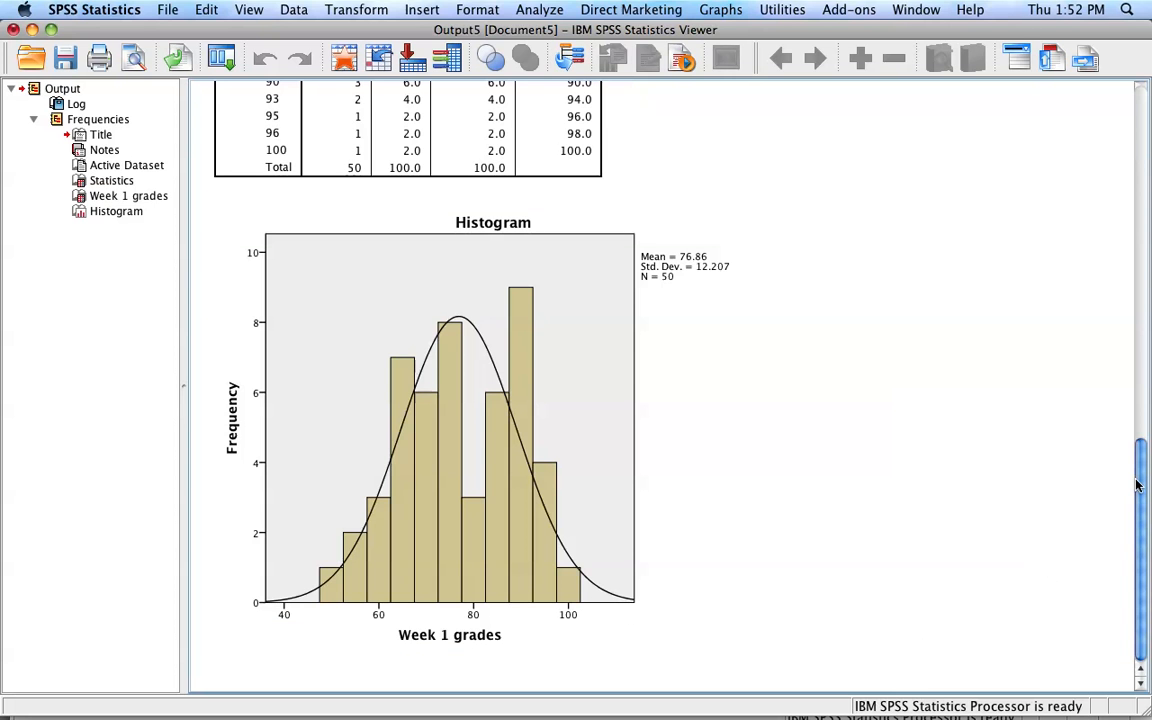
pyautogui.click(681, 432)
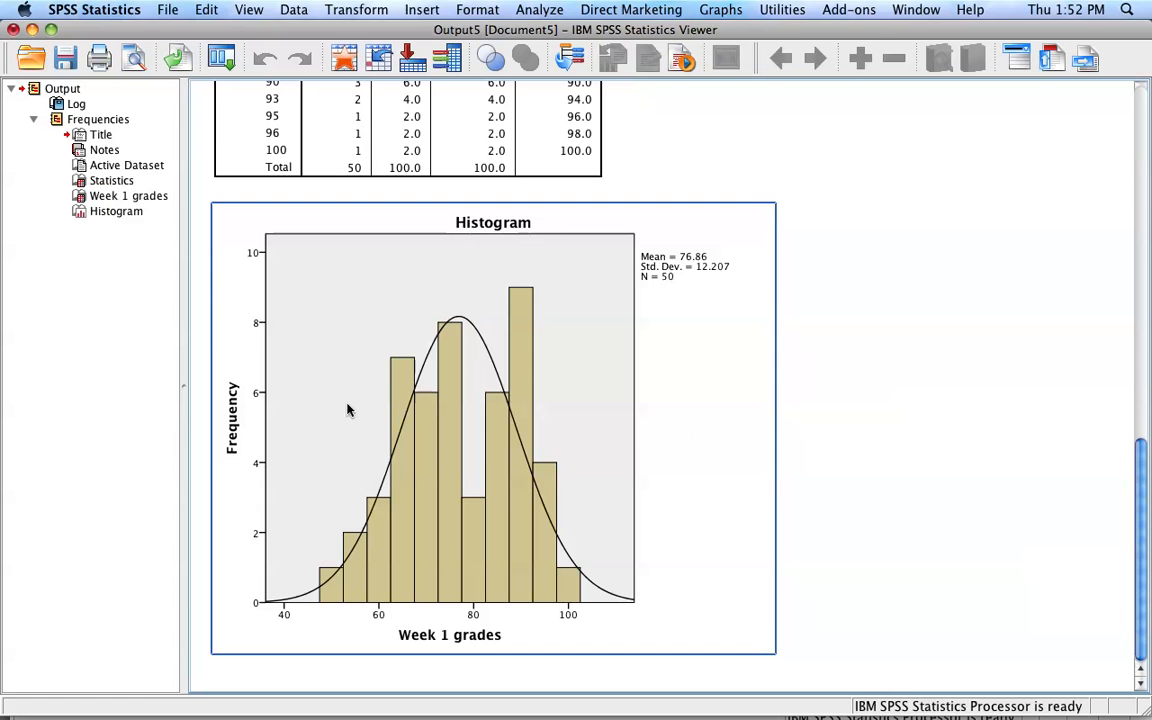
pyautogui.click(872, 388)
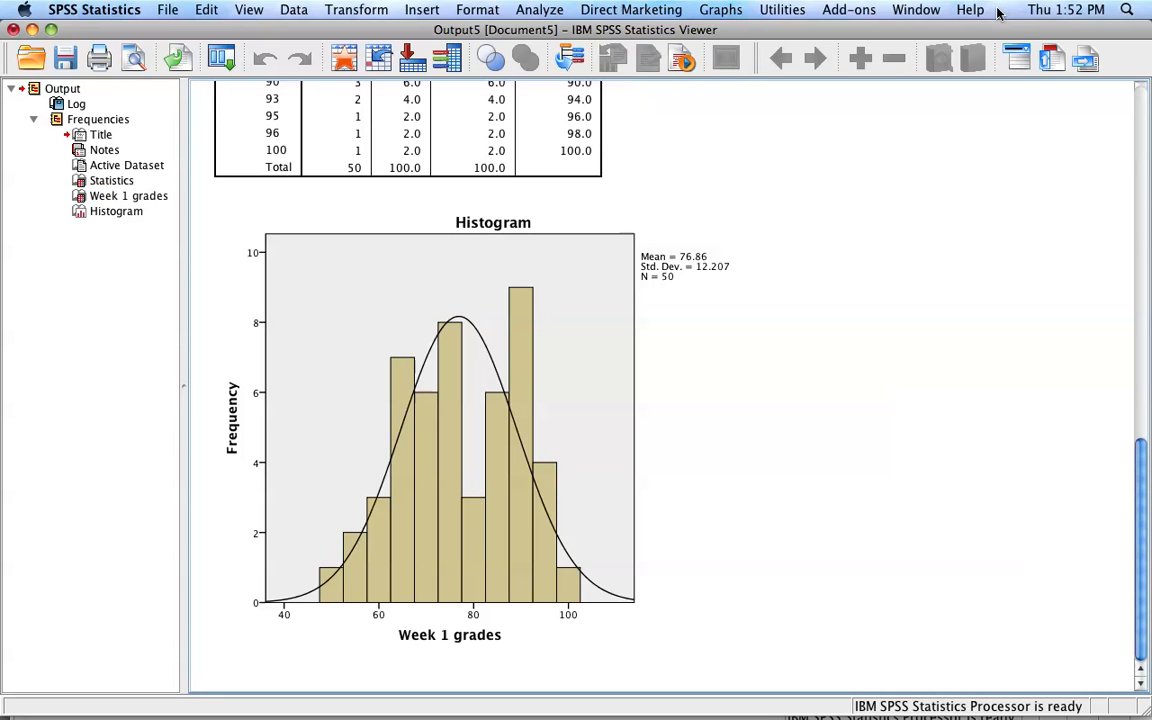
pyautogui.click(31, 29)
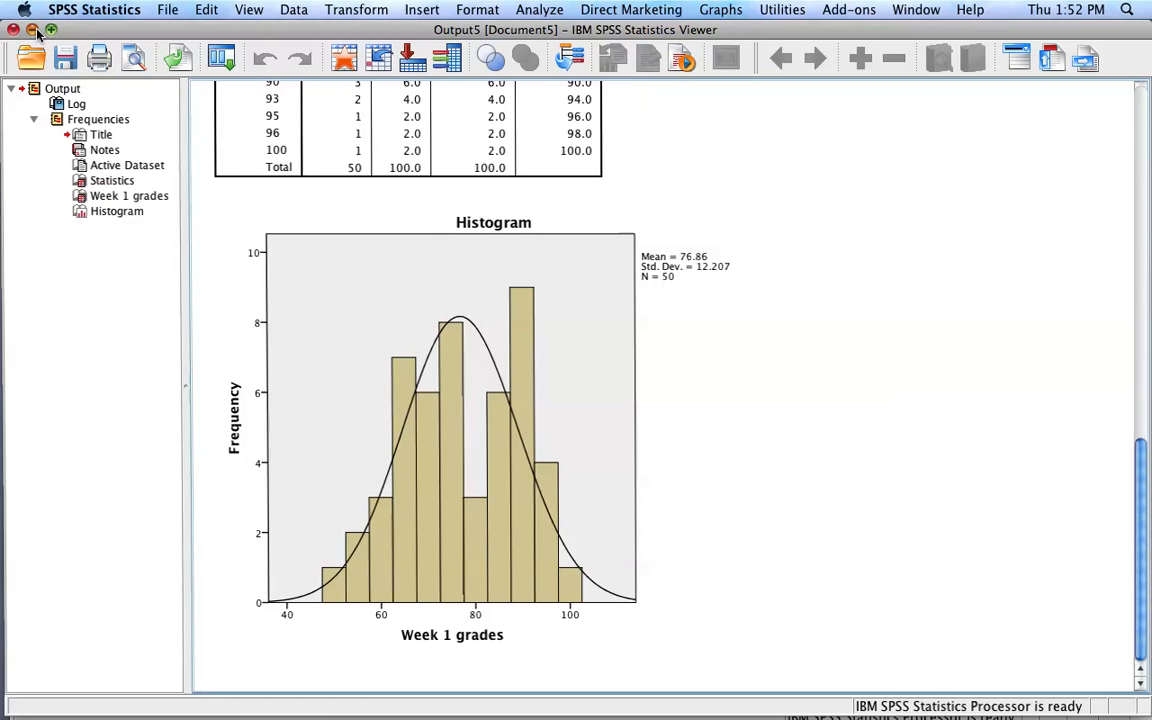